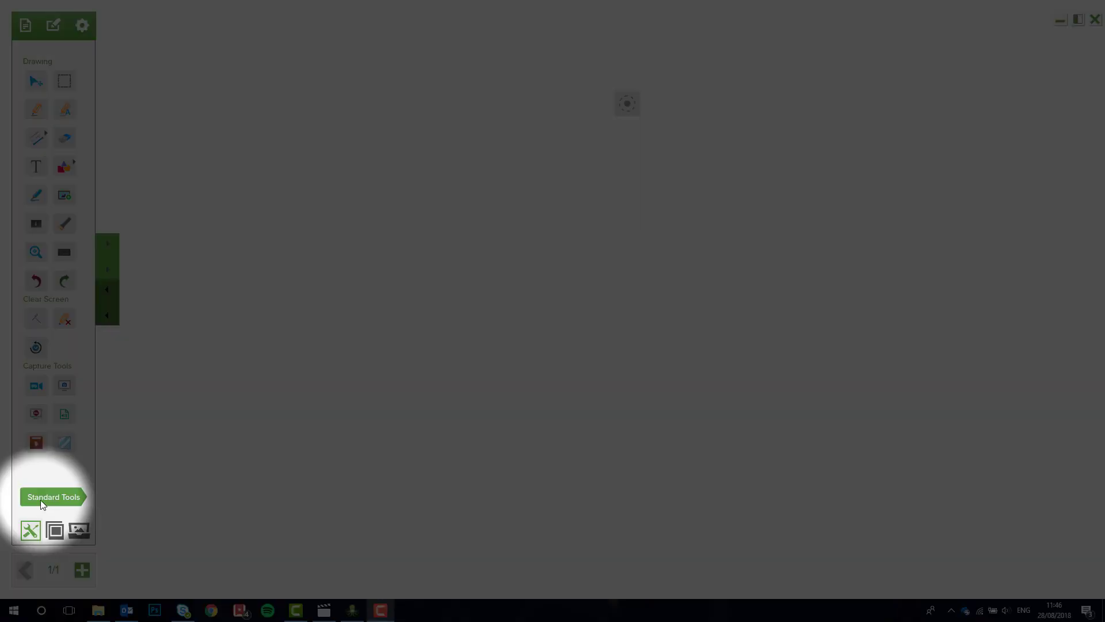
- Switch the toolbar from Standard Tools to the Maths tool set and look through its tool groups
{"action": "left_click", "coordinate": [40, 501]}
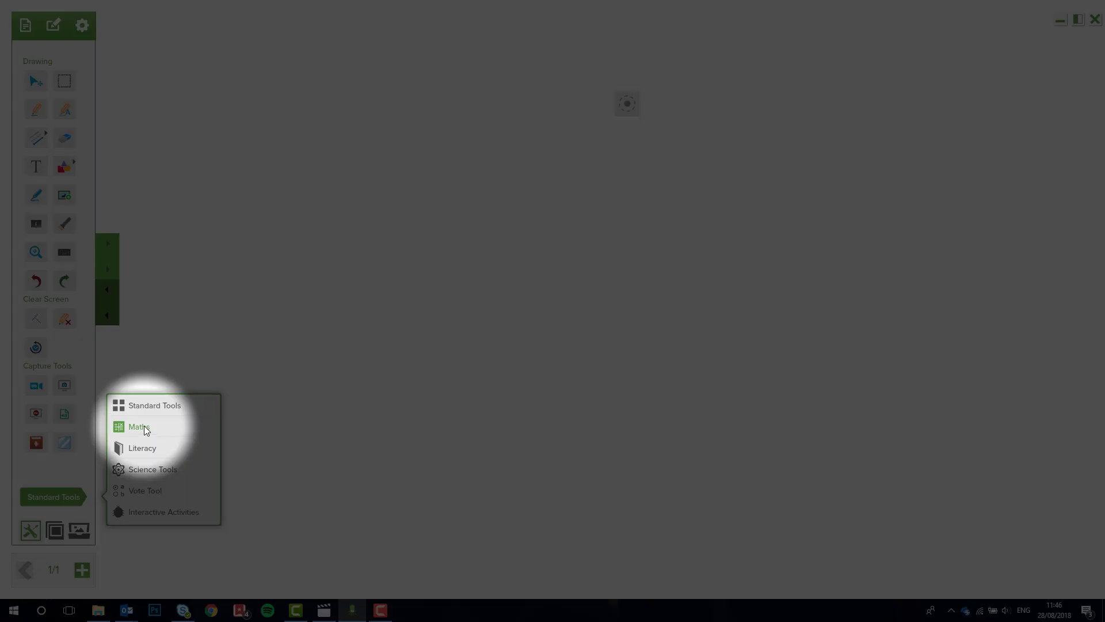
{"action": "left_click", "coordinate": [143, 429]}
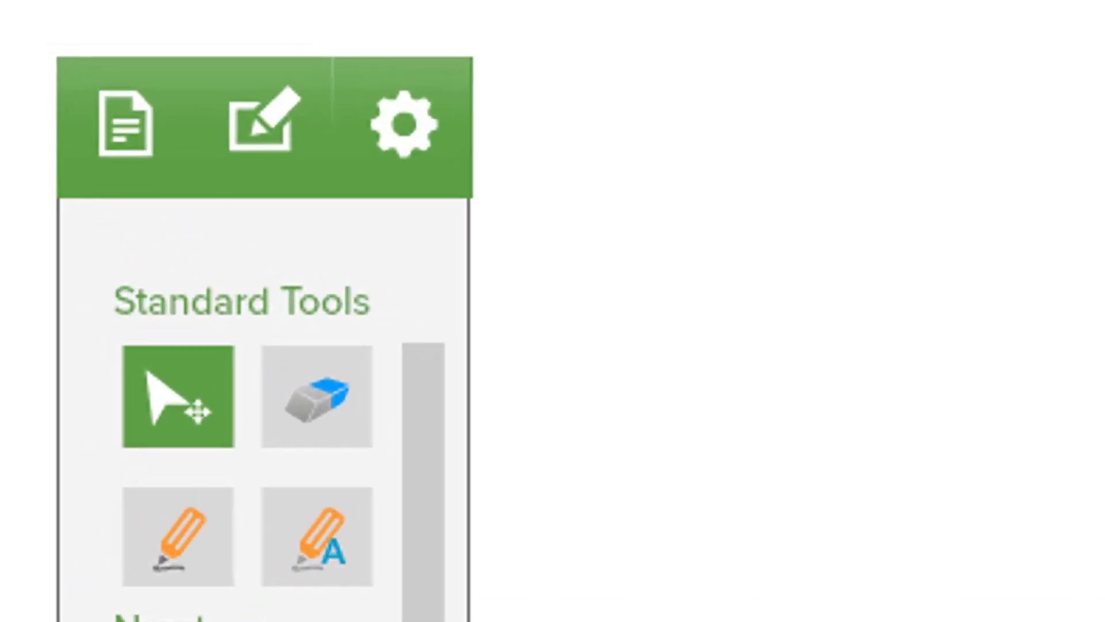
{"action": "left_click_drag", "start_coordinate": [190, 91], "coordinate": [162, 460]}
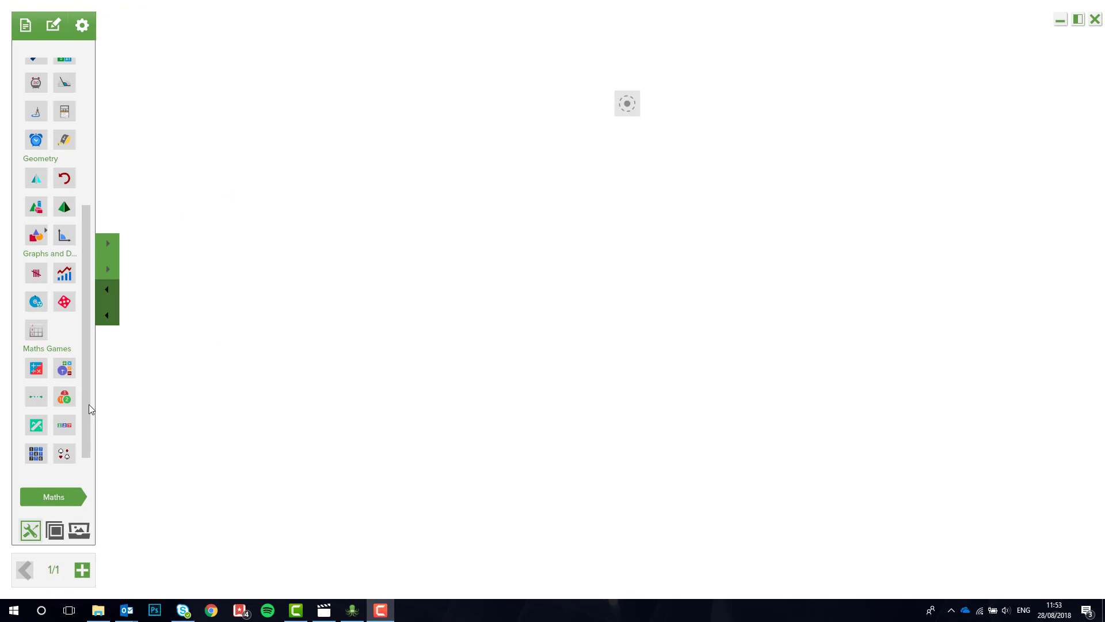
{"action": "left_click_drag", "start_coordinate": [89, 404], "coordinate": [83, 241]}
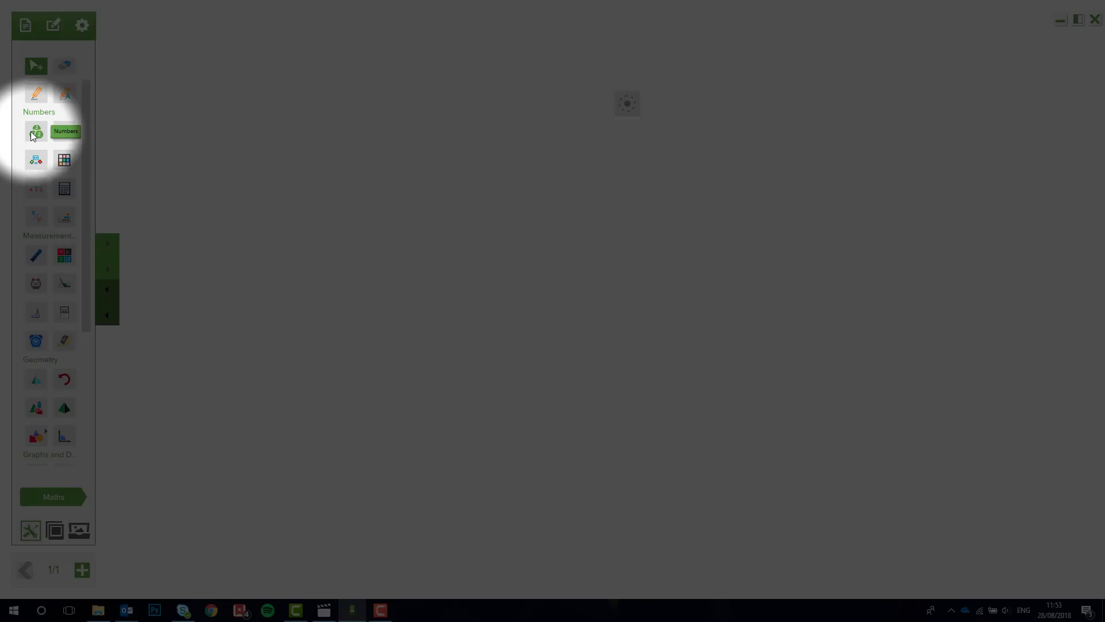
- Open the Numbers tool, move it lower on the canvas, and combine the tiles 4 and 7 into 47
{"action": "left_click", "coordinate": [35, 132]}
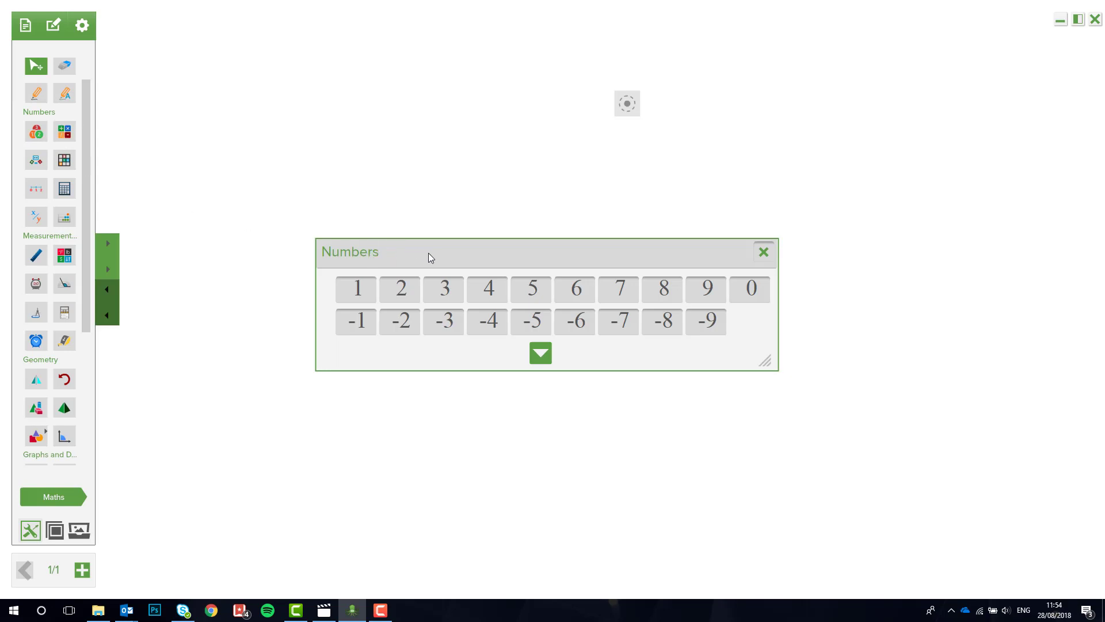
{"action": "left_click_drag", "start_coordinate": [428, 257], "coordinate": [385, 404]}
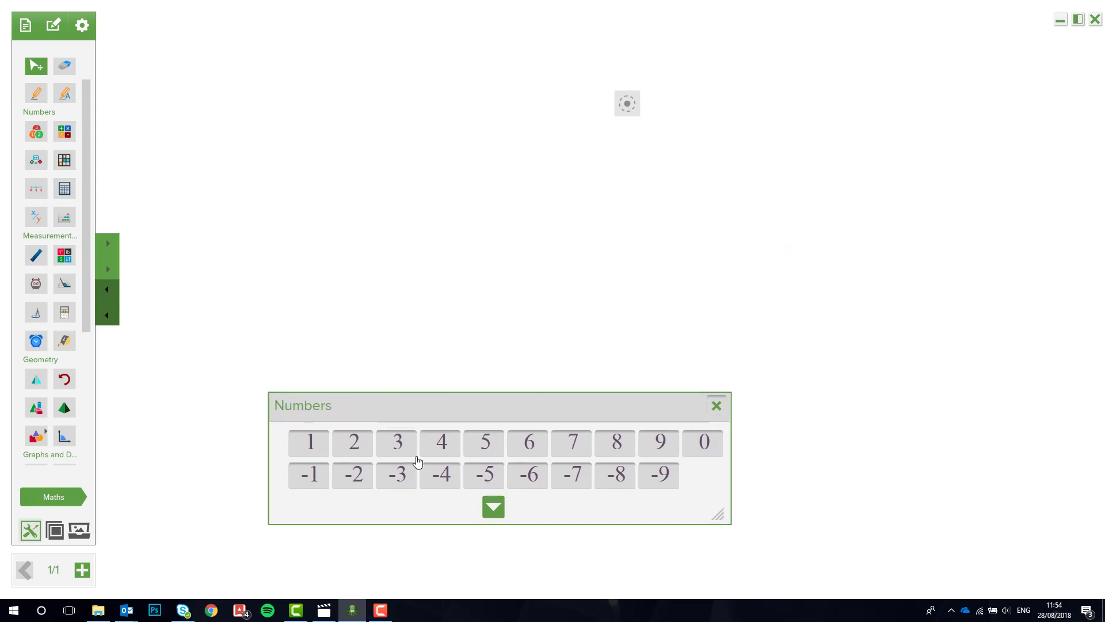
{"action": "left_click_drag", "start_coordinate": [432, 452], "coordinate": [321, 147]}
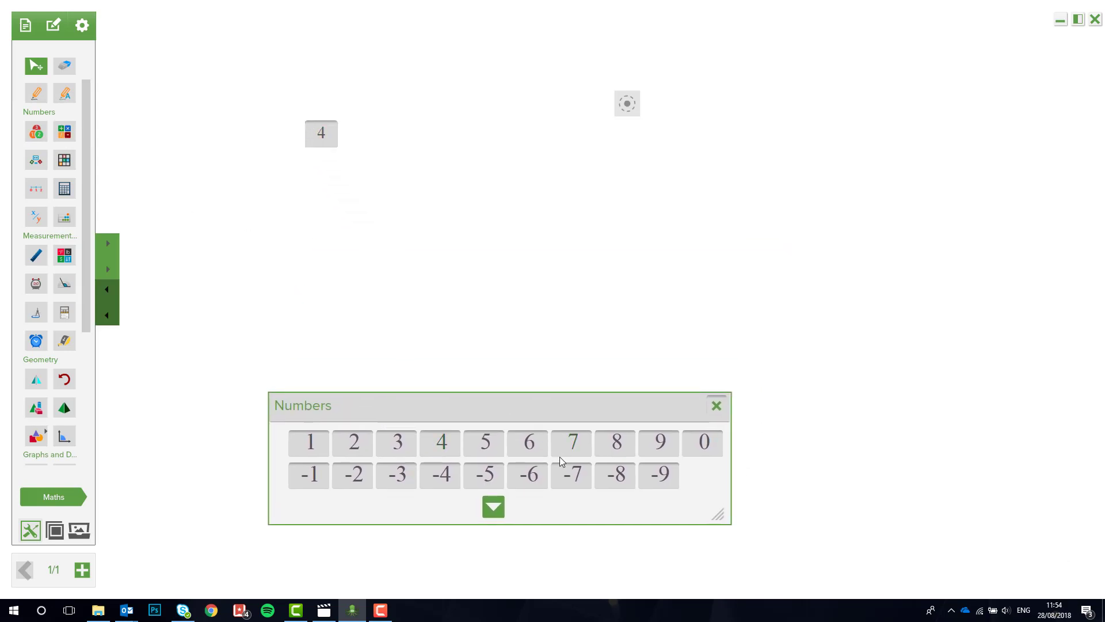
{"action": "left_click_drag", "start_coordinate": [559, 455], "coordinate": [344, 139]}
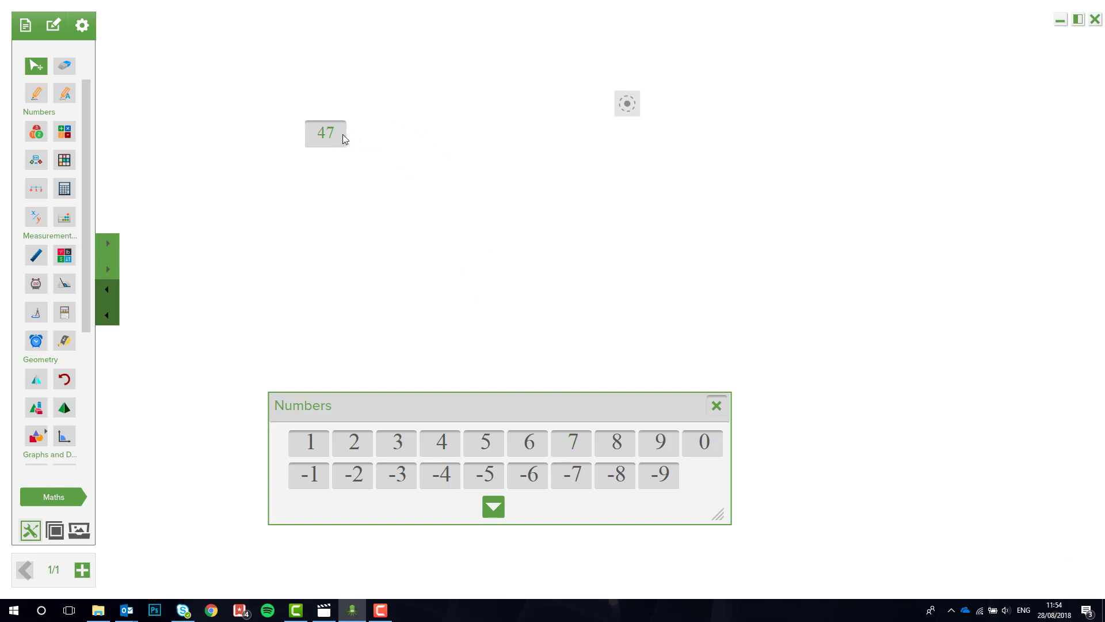
- Expand the Numbers tool and look through its smaller decimal and larger place-value tiles
{"action": "left_click", "coordinate": [493, 506]}
{"action": "left_click_drag", "start_coordinate": [499, 404], "coordinate": [495, 341]}
{"action": "left_click", "coordinate": [295, 378]}
{"action": "left_click", "coordinate": [295, 378]}
{"action": "left_click", "coordinate": [295, 378]}
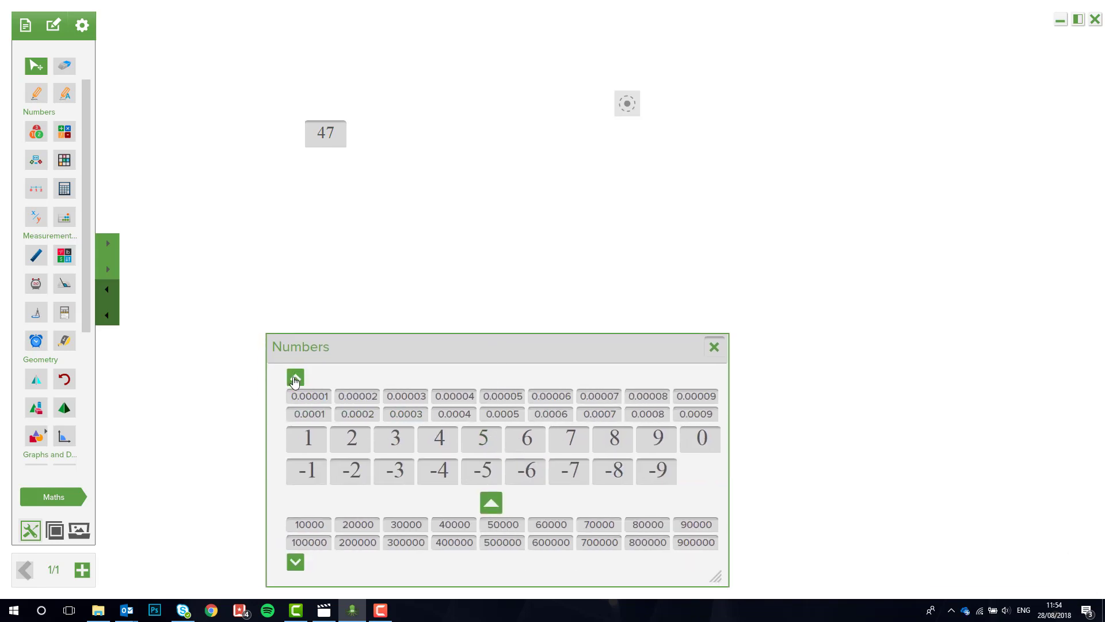
{"action": "left_click", "coordinate": [295, 563]}
{"action": "left_click", "coordinate": [294, 563]}
{"action": "left_click", "coordinate": [295, 563]}
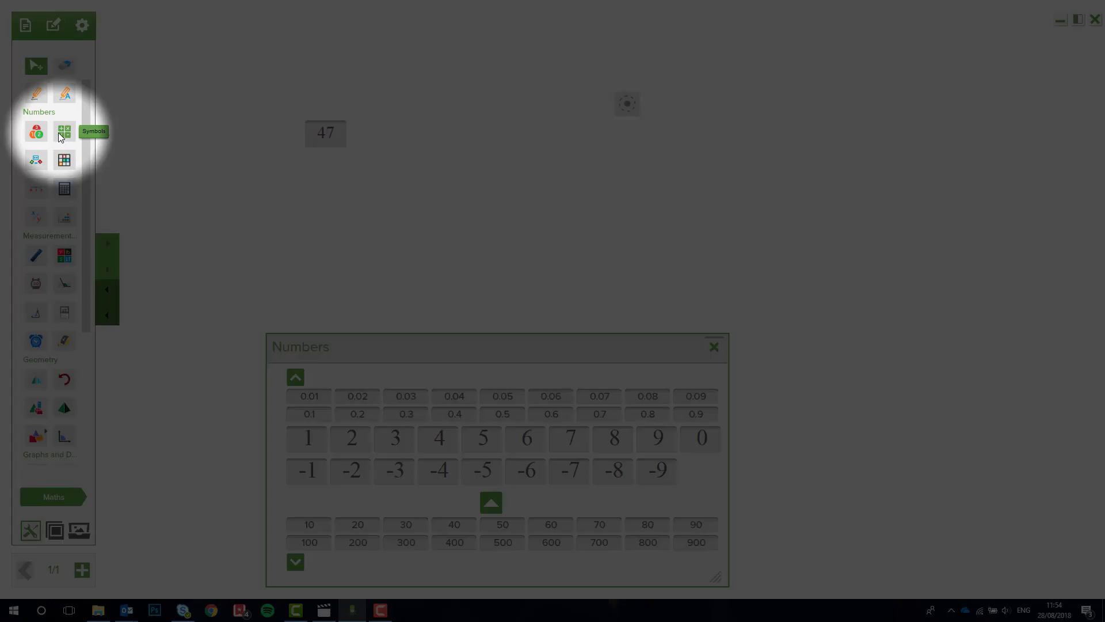
- Extend 47 into the sum 47 X -6 = using the Symbols and Numbers tools, and reveal its answer
{"action": "left_click", "coordinate": [61, 134]}
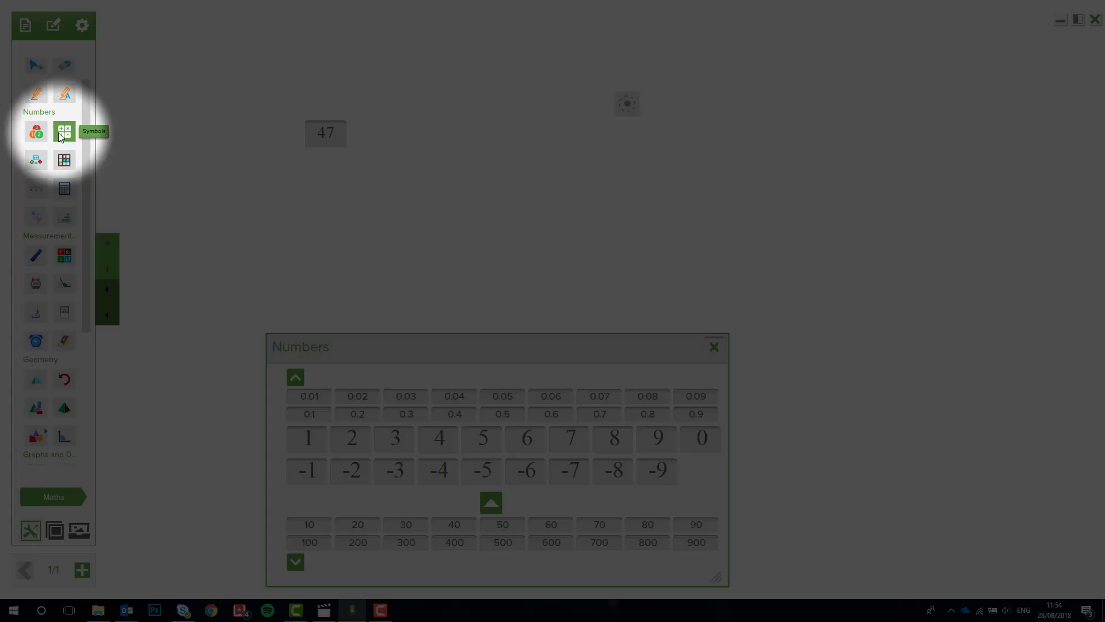
{"action": "left_click_drag", "start_coordinate": [433, 309], "coordinate": [369, 144]}
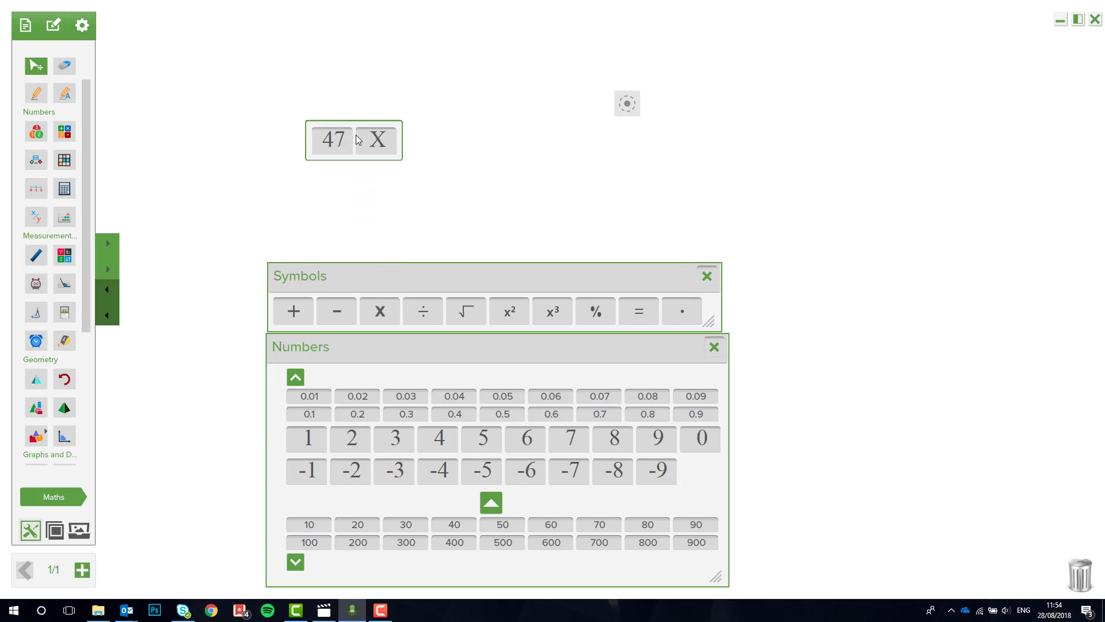
{"action": "left_click_drag", "start_coordinate": [526, 471], "coordinate": [397, 139]}
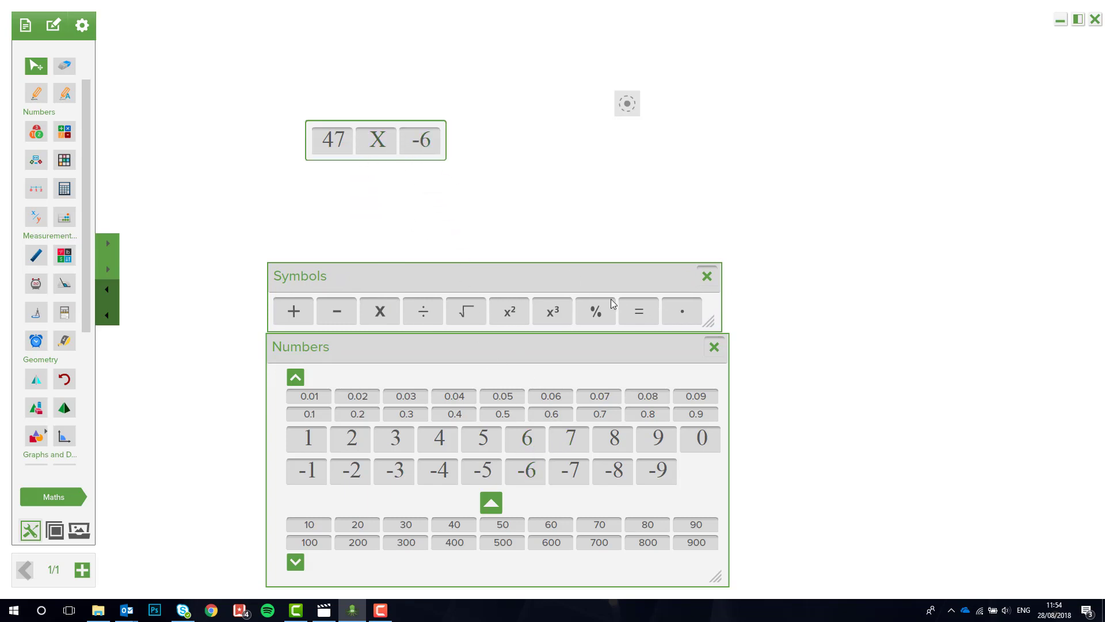
{"action": "left_click_drag", "start_coordinate": [640, 320], "coordinate": [453, 140]}
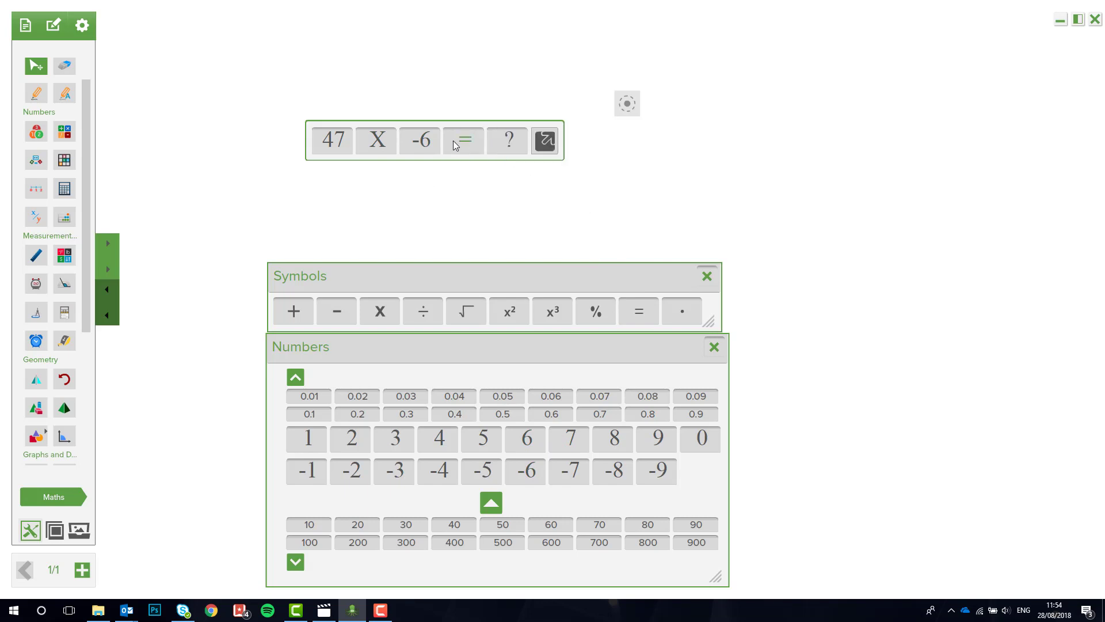
{"action": "left_click", "coordinate": [508, 144]}
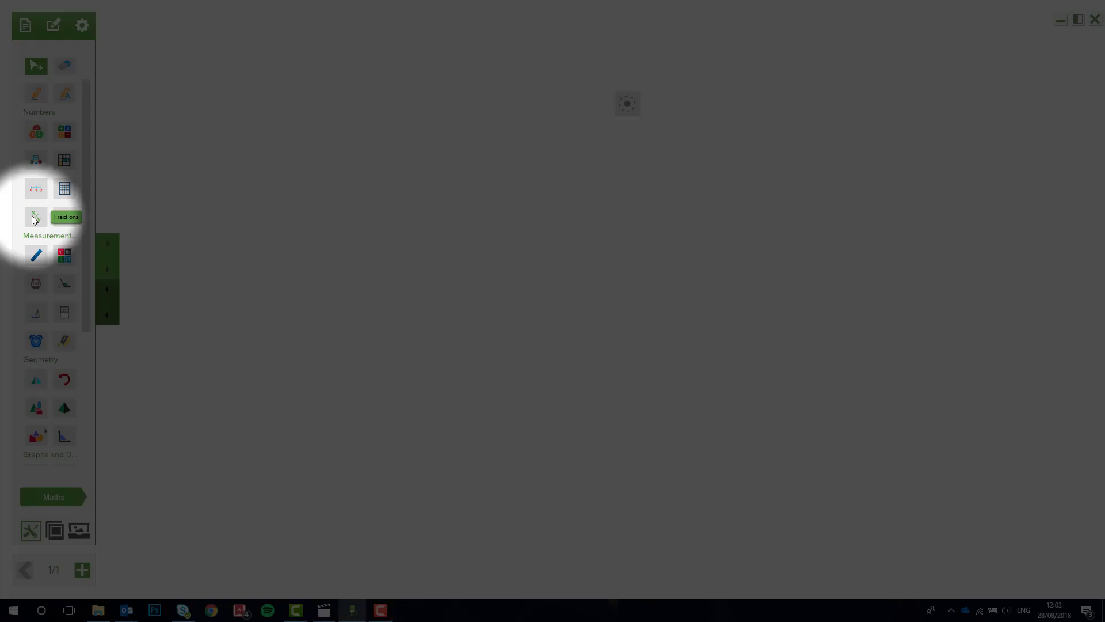
- Open the Fractions tool, place 1/2 on the canvas, and create and place the fraction 5/7 beside it
{"action": "left_click", "coordinate": [34, 217]}
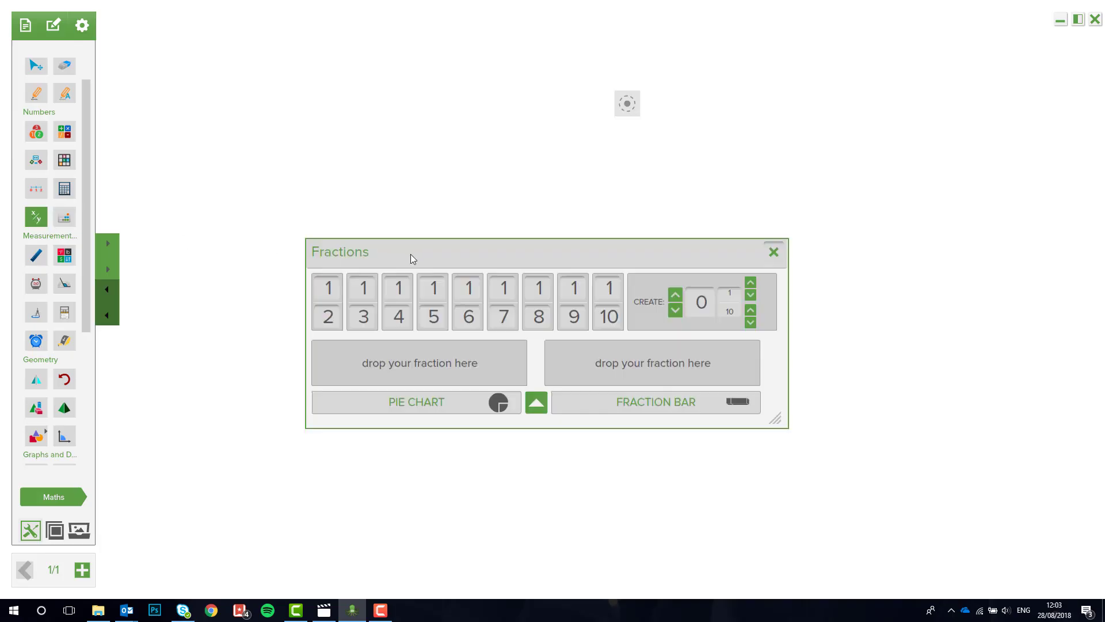
{"action": "left_click_drag", "start_coordinate": [410, 254], "coordinate": [219, 31]}
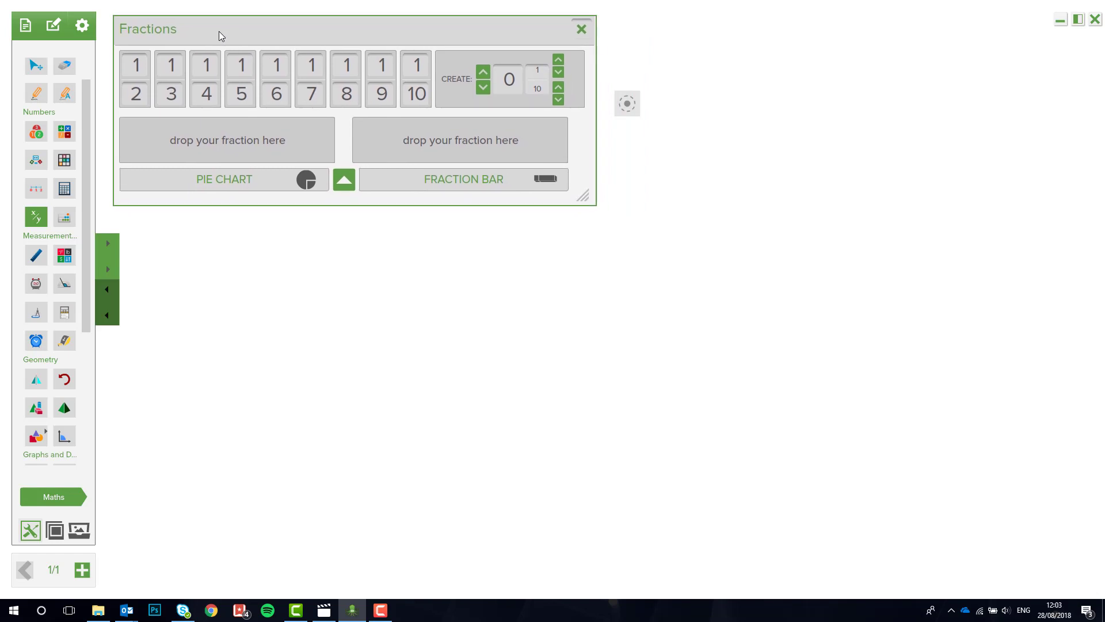
{"action": "left_click_drag", "start_coordinate": [136, 79], "coordinate": [243, 279]}
{"action": "left_click_drag", "start_coordinate": [252, 329], "coordinate": [252, 341]}
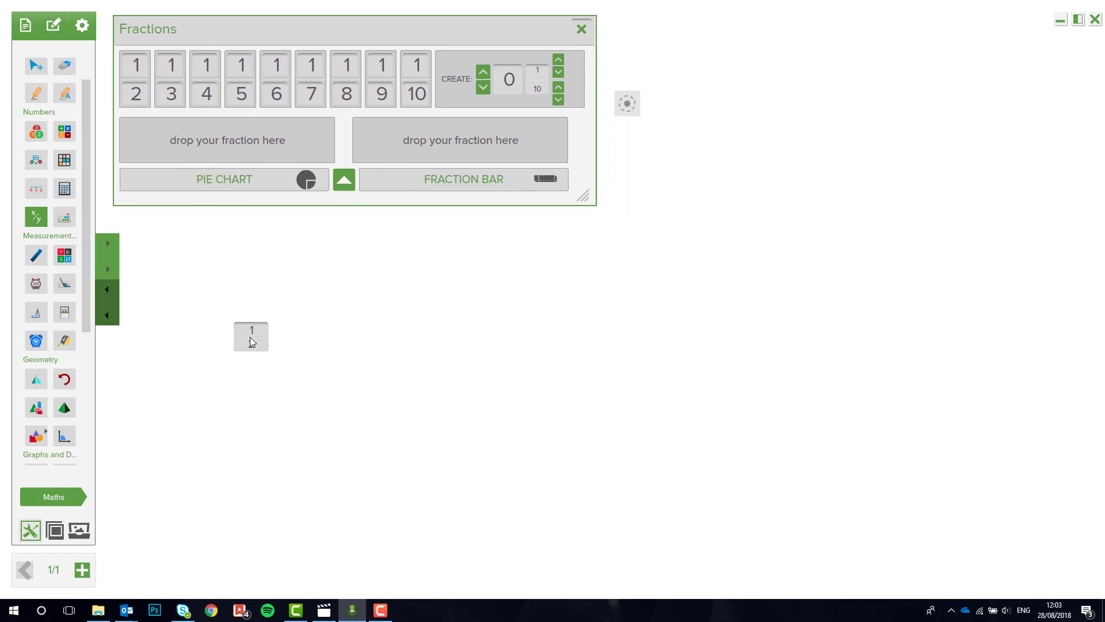
{"action": "left_click", "coordinate": [559, 72]}
{"action": "left_click", "coordinate": [560, 101]}
{"action": "left_click_drag", "start_coordinate": [538, 73], "coordinate": [371, 343]}
- Join the two fractions into the sum 1/2 + 5/7 = using tiles from the Symbols tool
{"action": "left_click", "coordinate": [64, 133]}
{"action": "left_click_drag", "start_coordinate": [430, 277], "coordinate": [739, 30]}
{"action": "left_click_drag", "start_coordinate": [634, 68], "coordinate": [283, 342]}
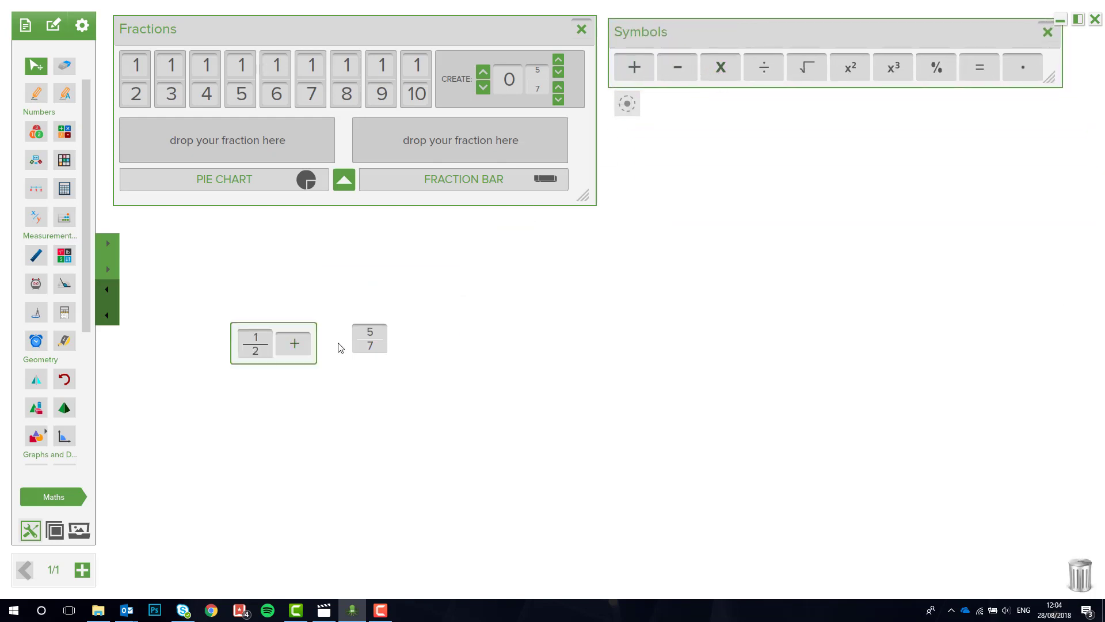
{"action": "left_click_drag", "start_coordinate": [363, 330], "coordinate": [323, 340]}
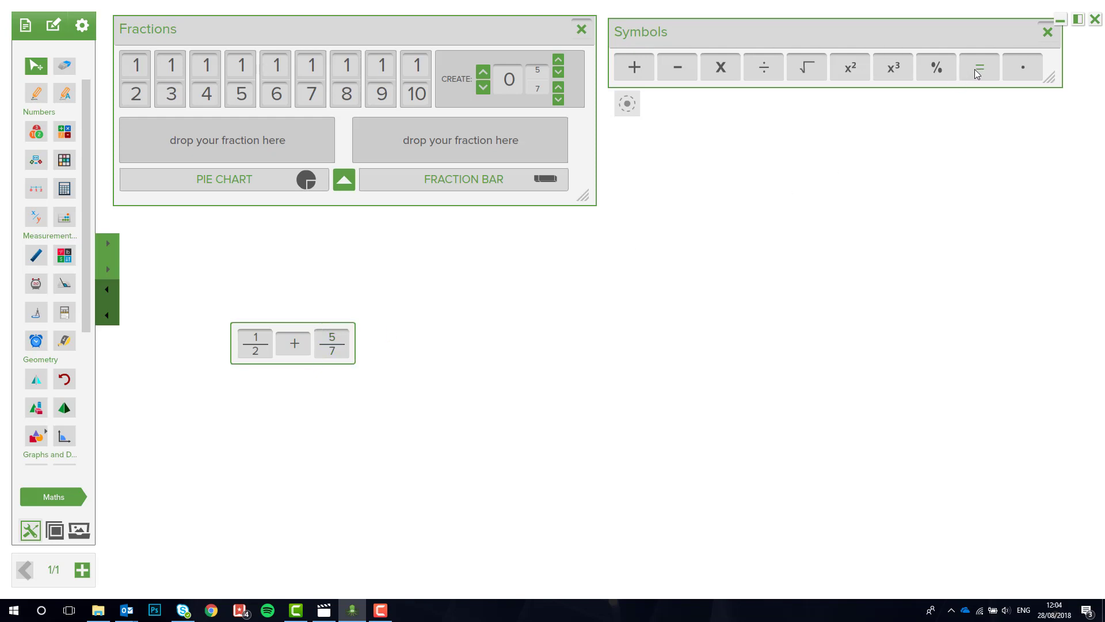
{"action": "left_click_drag", "start_coordinate": [977, 73], "coordinate": [371, 344]}
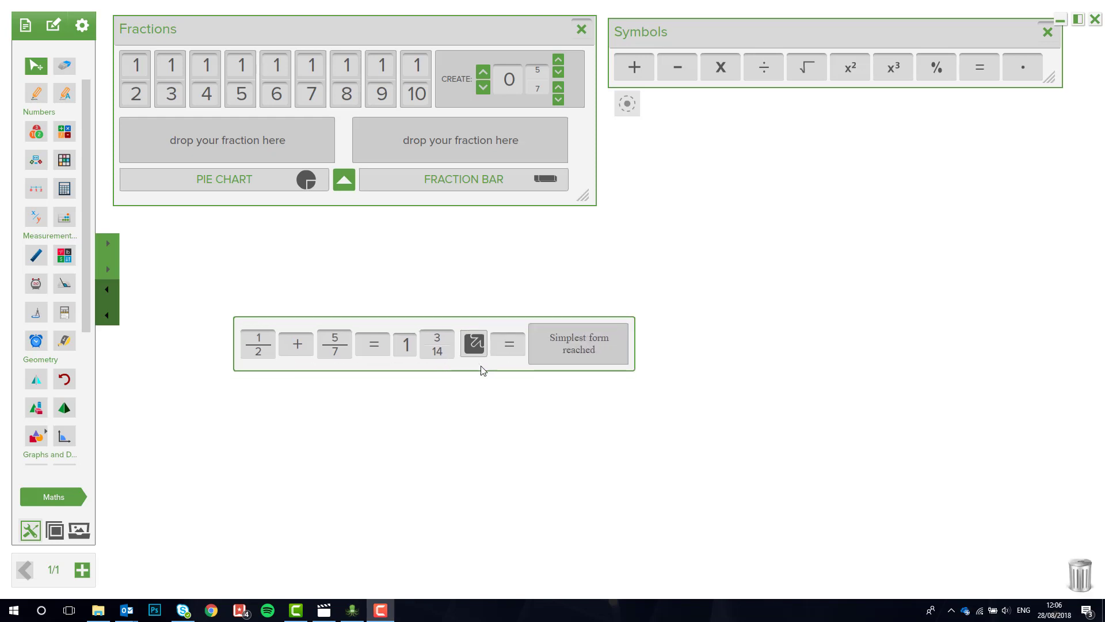
- Represent the fraction sum's answer as a fraction bar and a pie chart, and position both clear of the Fractions tool
{"action": "left_click_drag", "start_coordinate": [482, 371], "coordinate": [365, 419]}
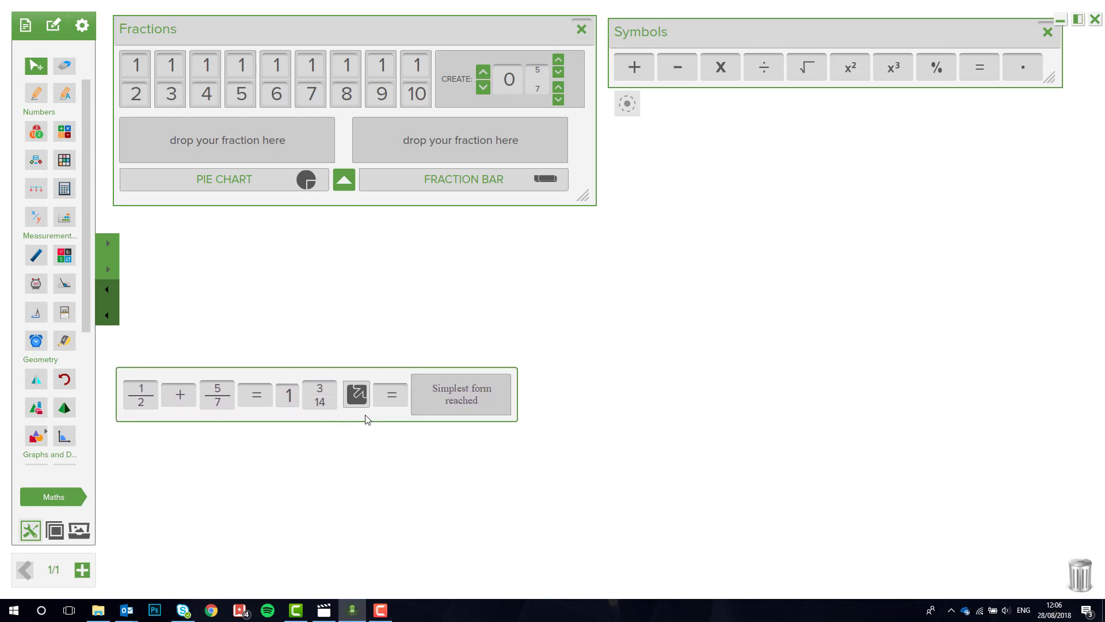
{"action": "left_click_drag", "start_coordinate": [296, 396], "coordinate": [463, 142]}
{"action": "left_click_drag", "start_coordinate": [654, 319], "coordinate": [727, 199]}
{"action": "left_click_drag", "start_coordinate": [308, 399], "coordinate": [227, 137]}
{"action": "left_click_drag", "start_coordinate": [546, 316], "coordinate": [696, 366]}
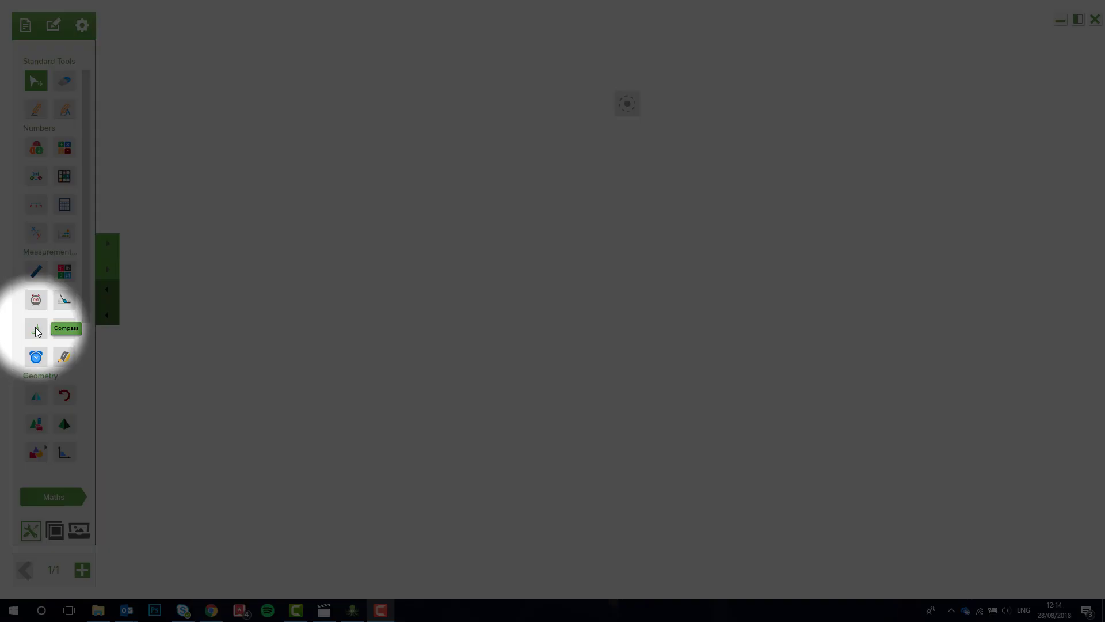
- Draw a circle with a 5 cm radius using the Compass, and close the Compass
{"action": "left_click", "coordinate": [36, 332]}
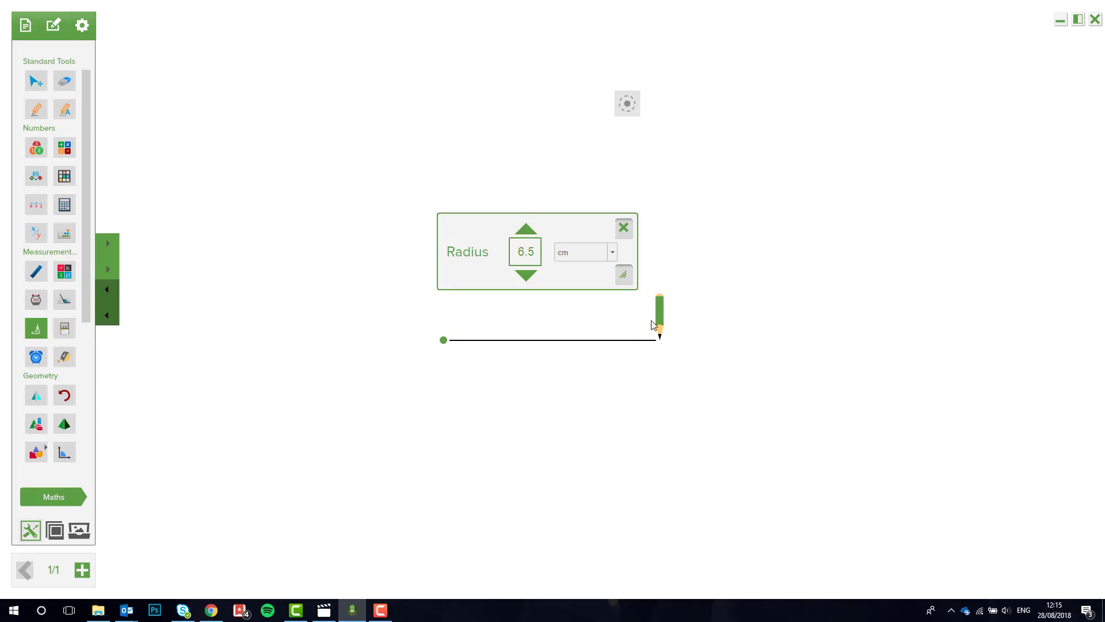
{"action": "mouse_move", "coordinate": [633, 324]}
{"action": "left_mouse_down"}
{"action": "mouse_move", "coordinate": [612, 323]}
{"action": "mouse_move", "coordinate": [622, 419]}
{"action": "mouse_move", "coordinate": [613, 380]}
{"action": "left_mouse_up"}
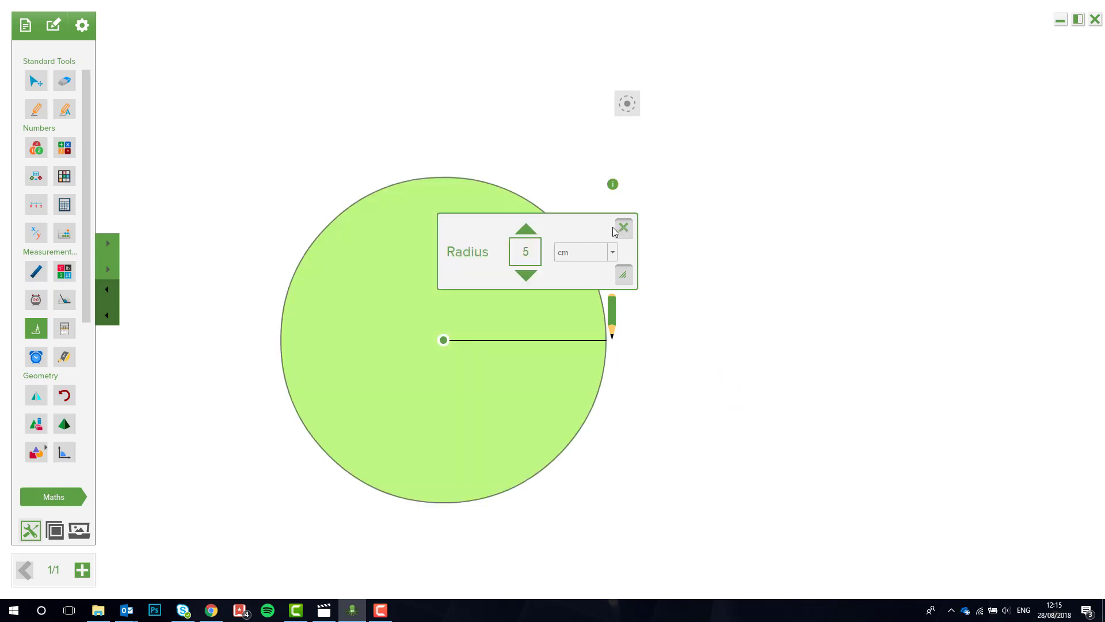
{"action": "left_click_drag", "start_coordinate": [626, 228], "coordinate": [883, 226]}
{"action": "left_click", "coordinate": [882, 225]}
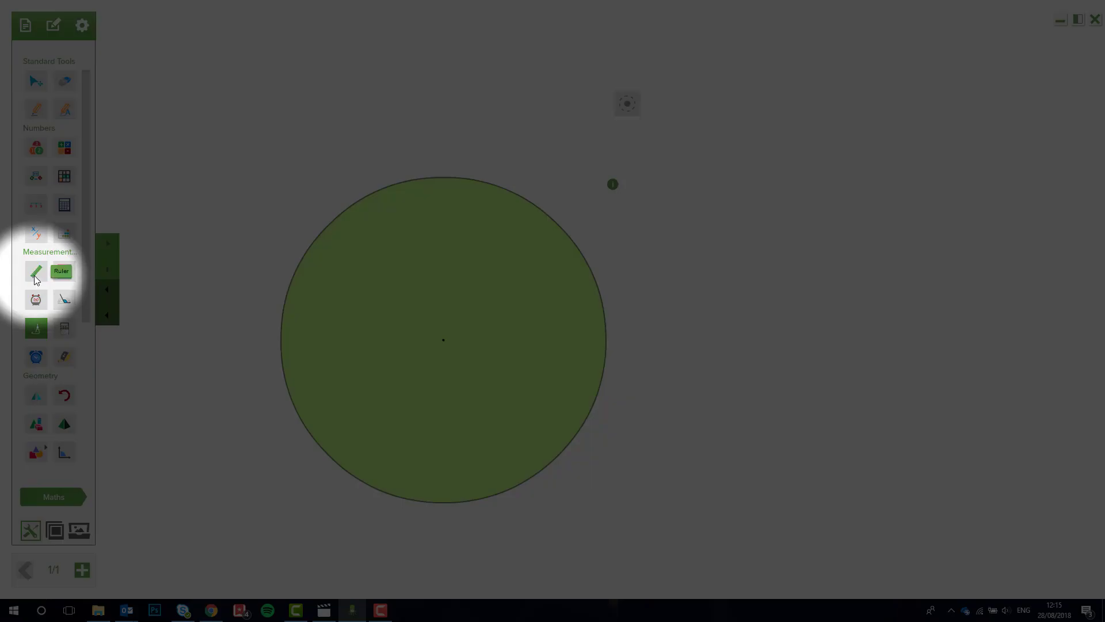
- Measure the circle's diameter with the Ruler and open the circle's information
{"action": "left_click", "coordinate": [36, 279]}
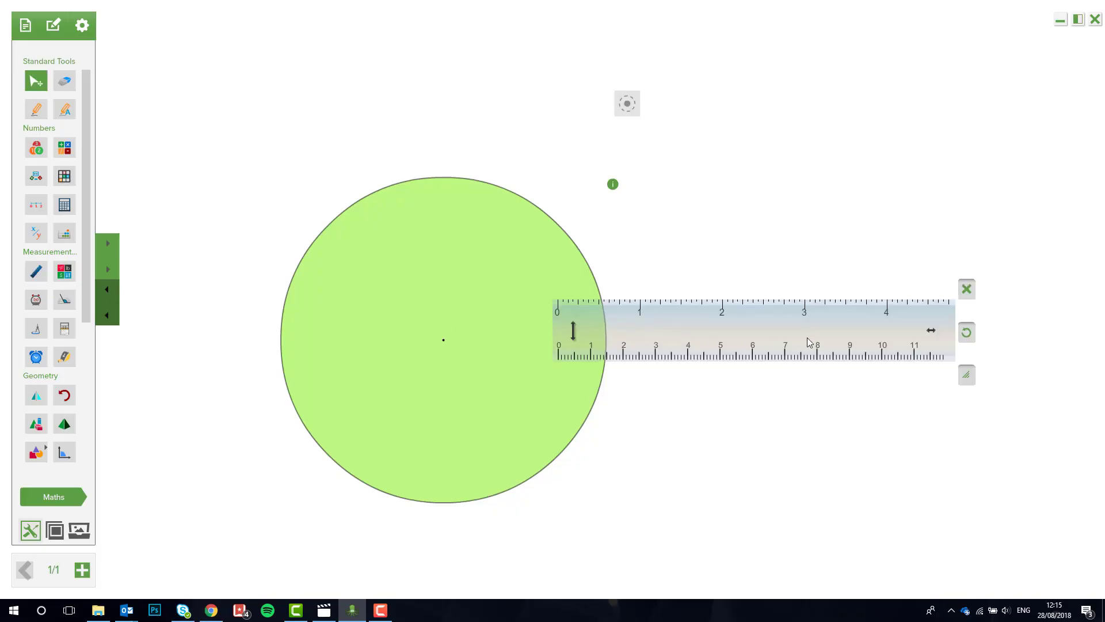
{"action": "left_click_drag", "start_coordinate": [807, 338], "coordinate": [540, 313]}
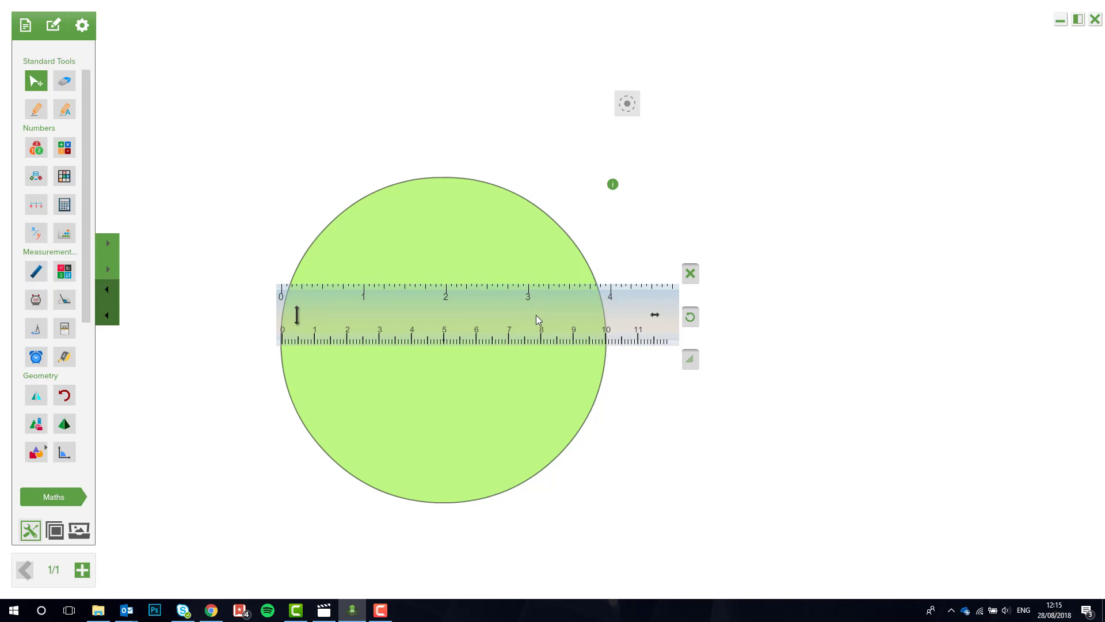
{"action": "left_click", "coordinate": [613, 185]}
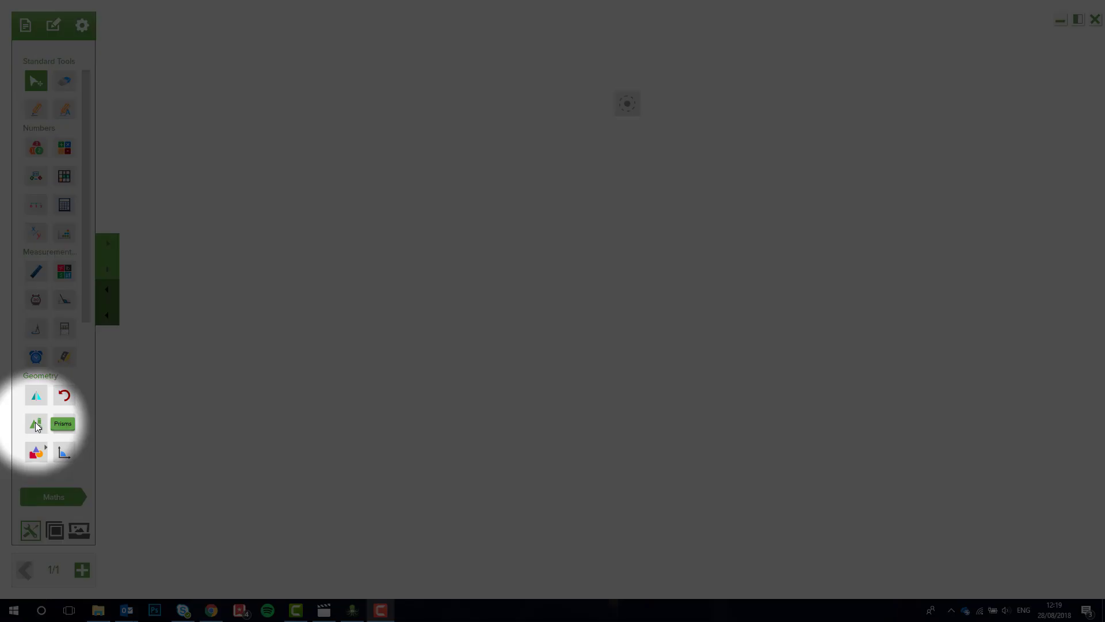
- Open the Prisms tool, show its prism and net lists, and place the heptagonal prism net on the canvas
{"action": "left_click", "coordinate": [36, 424]}
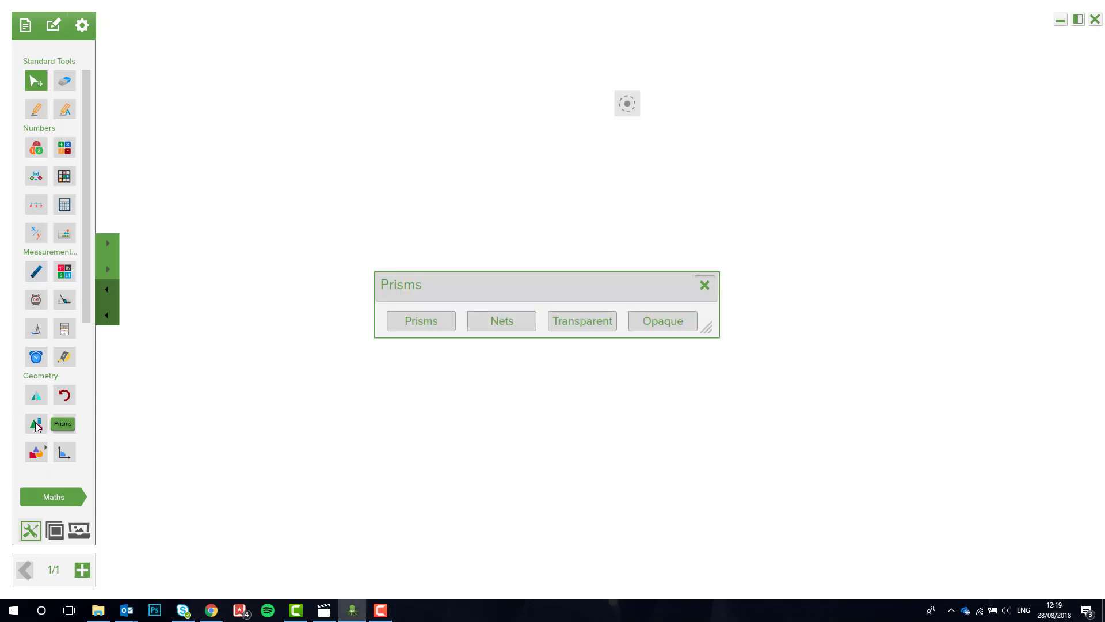
{"action": "left_click_drag", "start_coordinate": [524, 291], "coordinate": [384, 86]}
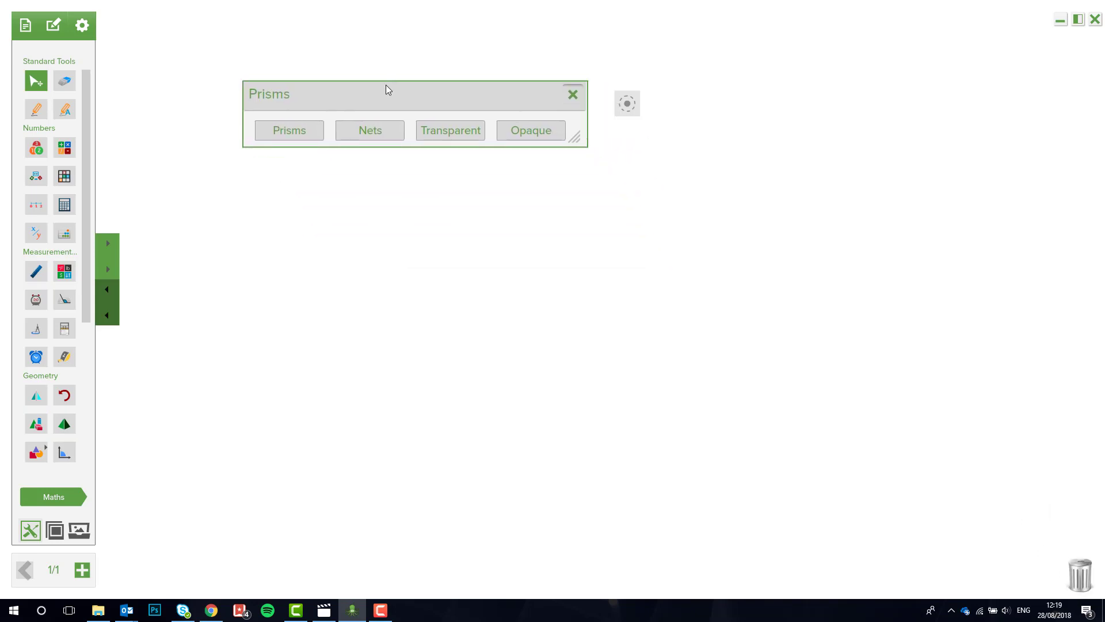
{"action": "left_click", "coordinate": [285, 121]}
{"action": "left_click", "coordinate": [362, 124]}
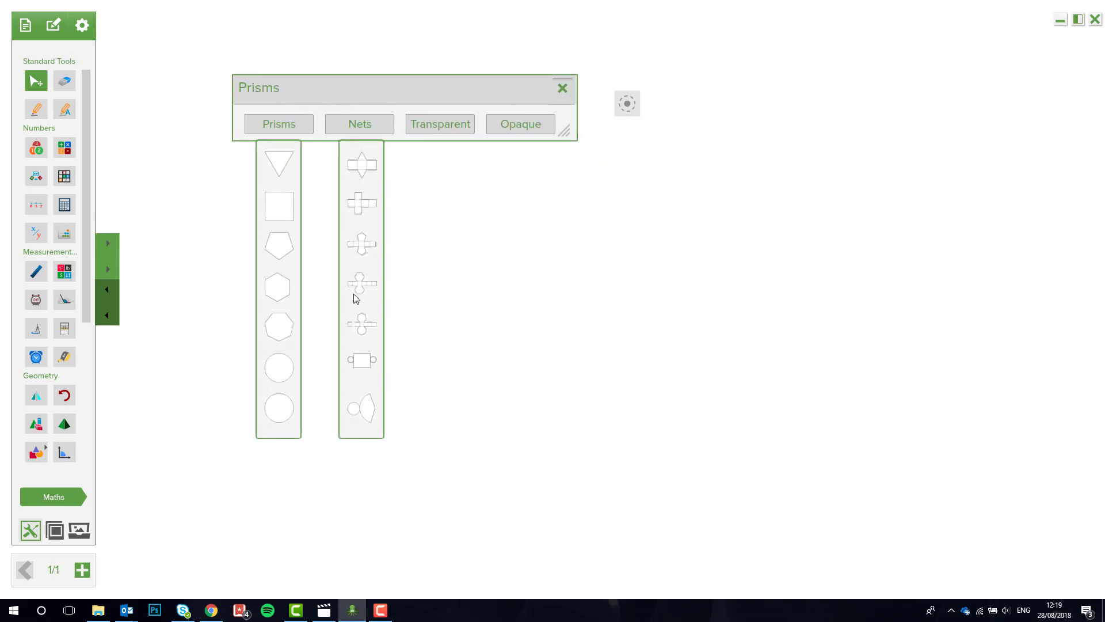
{"action": "left_click_drag", "start_coordinate": [361, 328], "coordinate": [736, 311]}
{"action": "left_click_drag", "start_coordinate": [757, 363], "coordinate": [882, 450]}
{"action": "left_click", "coordinate": [770, 366]}
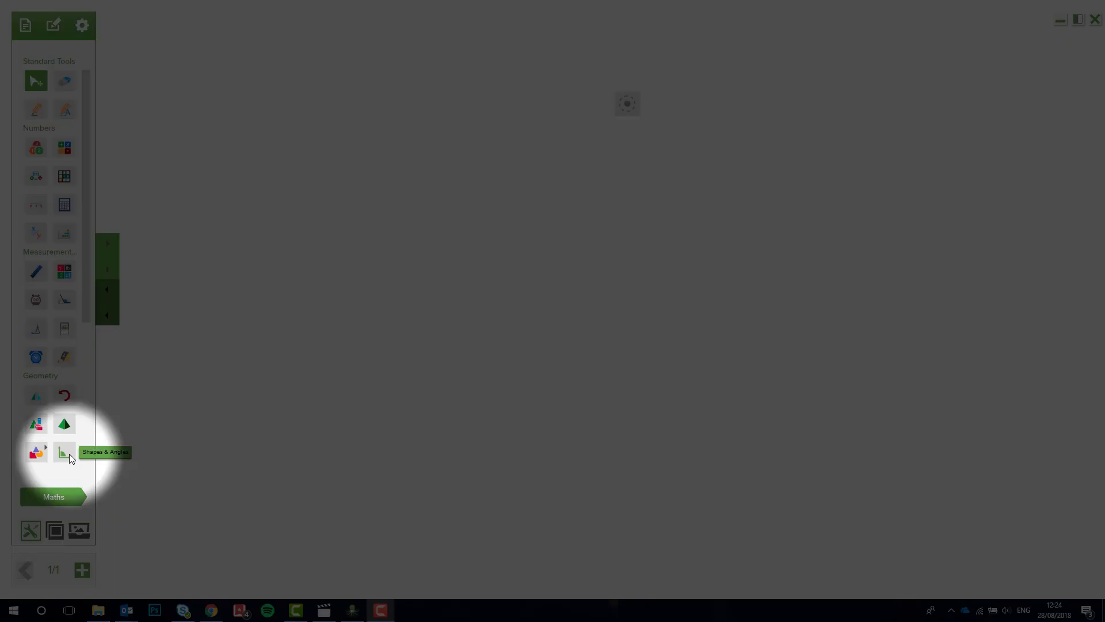
- Open the Shapes & Angles tool with its shape palette near the canvas's upper edge, and place a heptagon clear of its angle table
{"action": "left_click", "coordinate": [69, 453]}
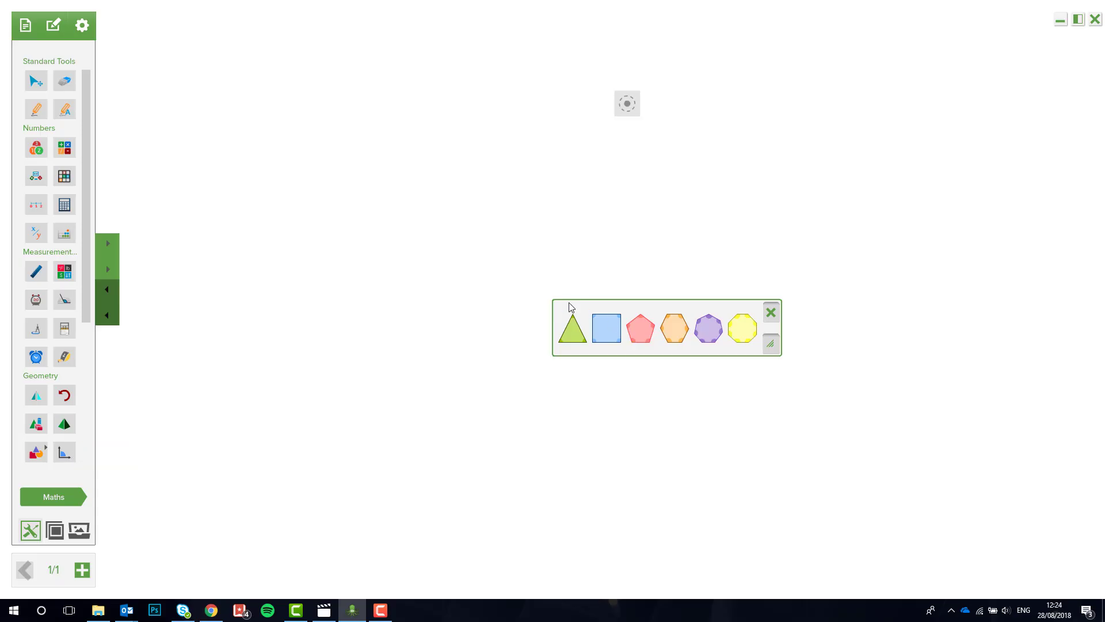
{"action": "left_click_drag", "start_coordinate": [572, 304], "coordinate": [383, 68]}
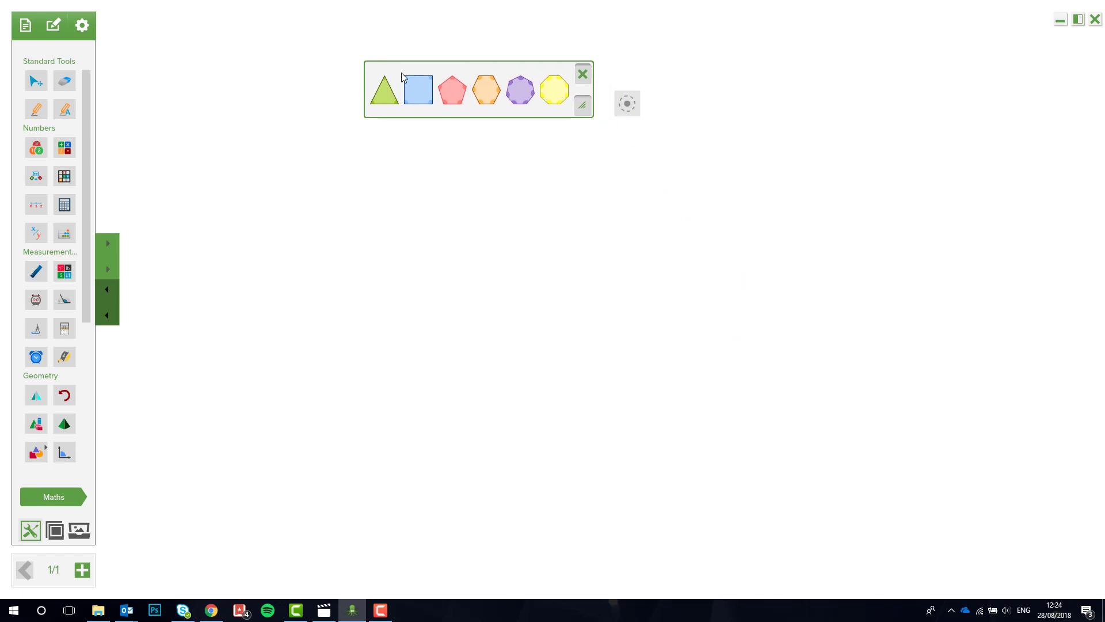
{"action": "left_click", "coordinate": [518, 96]}
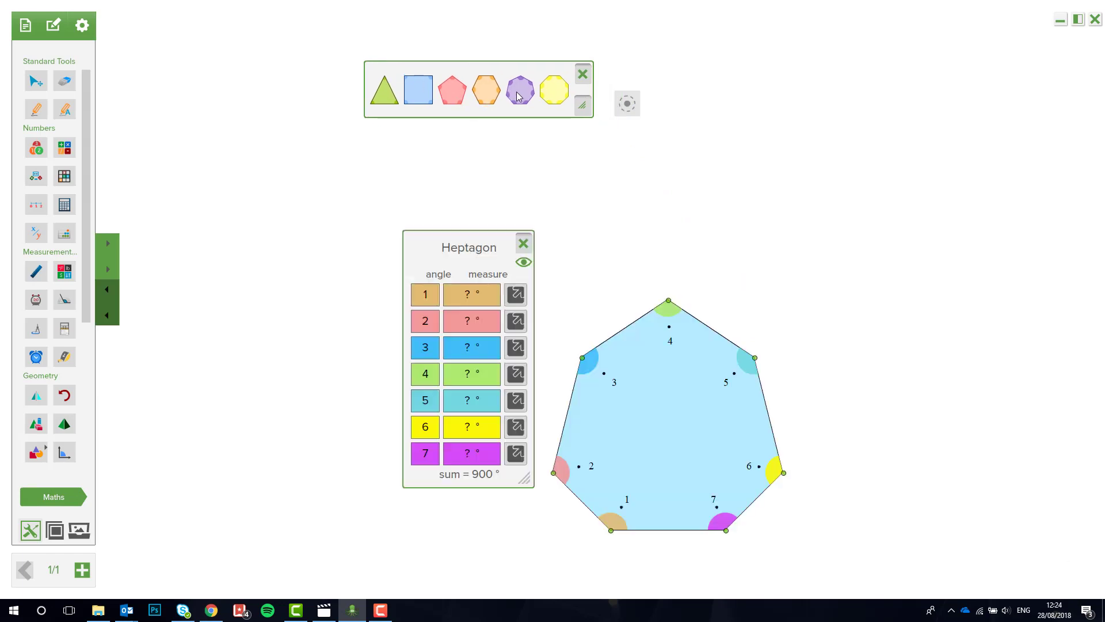
{"action": "left_click_drag", "start_coordinate": [756, 362], "coordinate": [793, 263]}
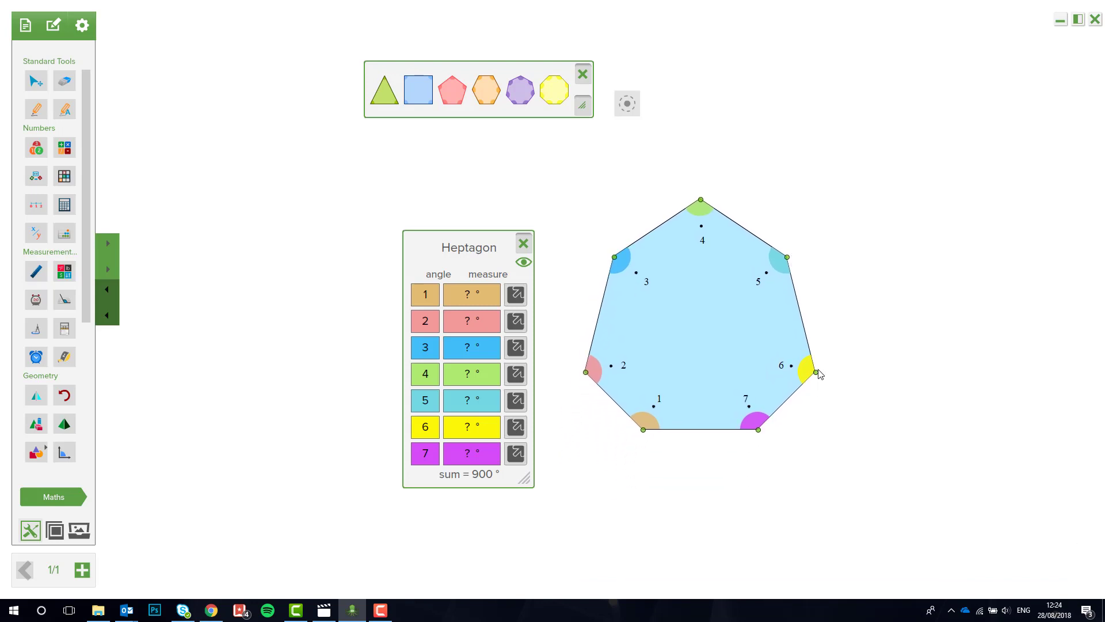
- Reshape the heptagon by pulling corners 6 and 1 inward, and toggle the measure of angle 6 in the angle table
{"action": "left_click_drag", "start_coordinate": [816, 374], "coordinate": [716, 339]}
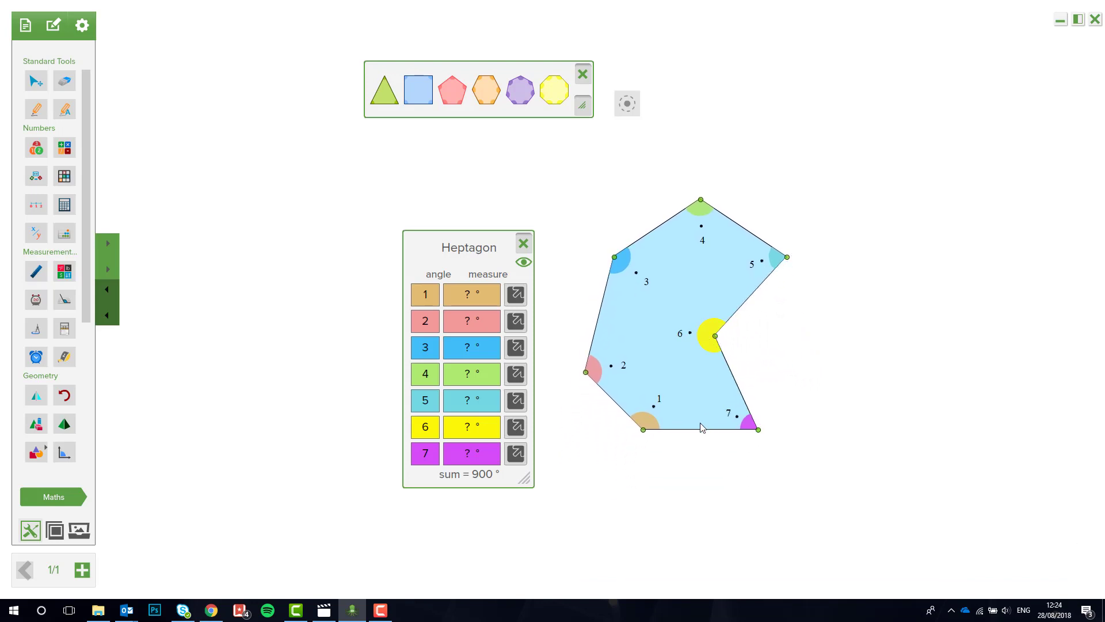
{"action": "left_click_drag", "start_coordinate": [647, 425], "coordinate": [661, 371]}
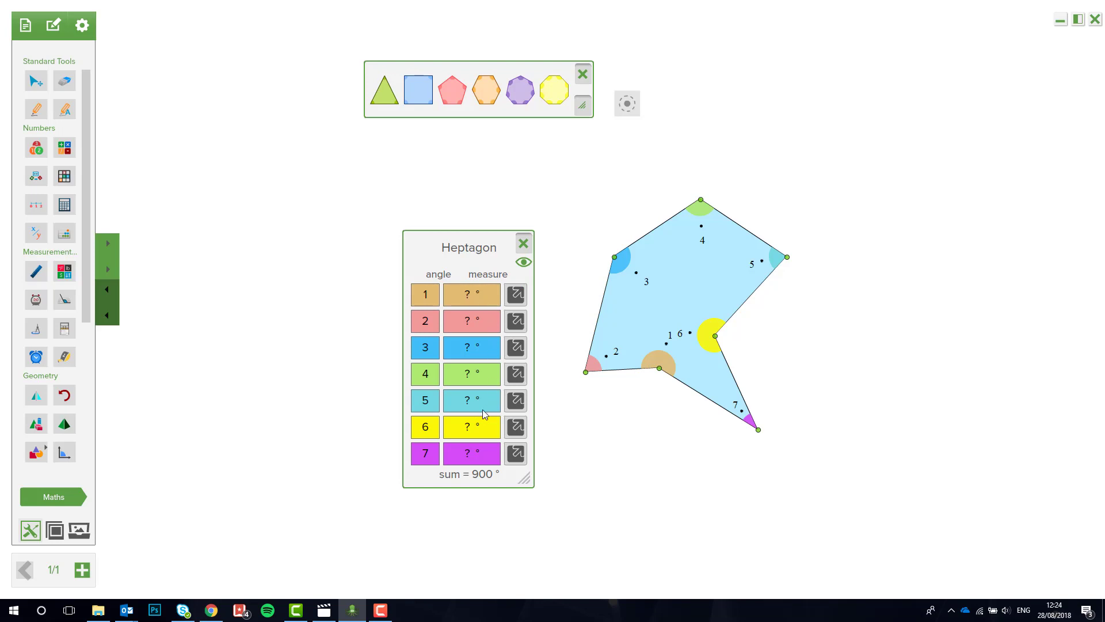
{"action": "left_click", "coordinate": [476, 428]}
{"action": "left_click", "coordinate": [476, 431]}
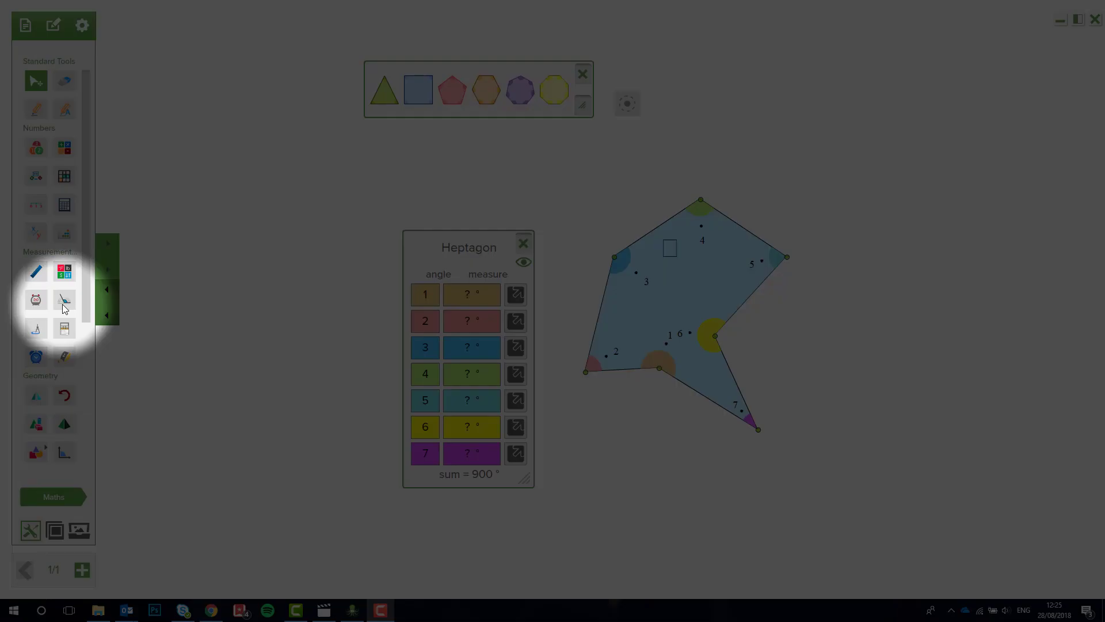
- Measure the heptagon's angle 2 with the Protractor, aligning its baseline to corner 1 and its pointer to corner 3
{"action": "left_click", "coordinate": [64, 300]}
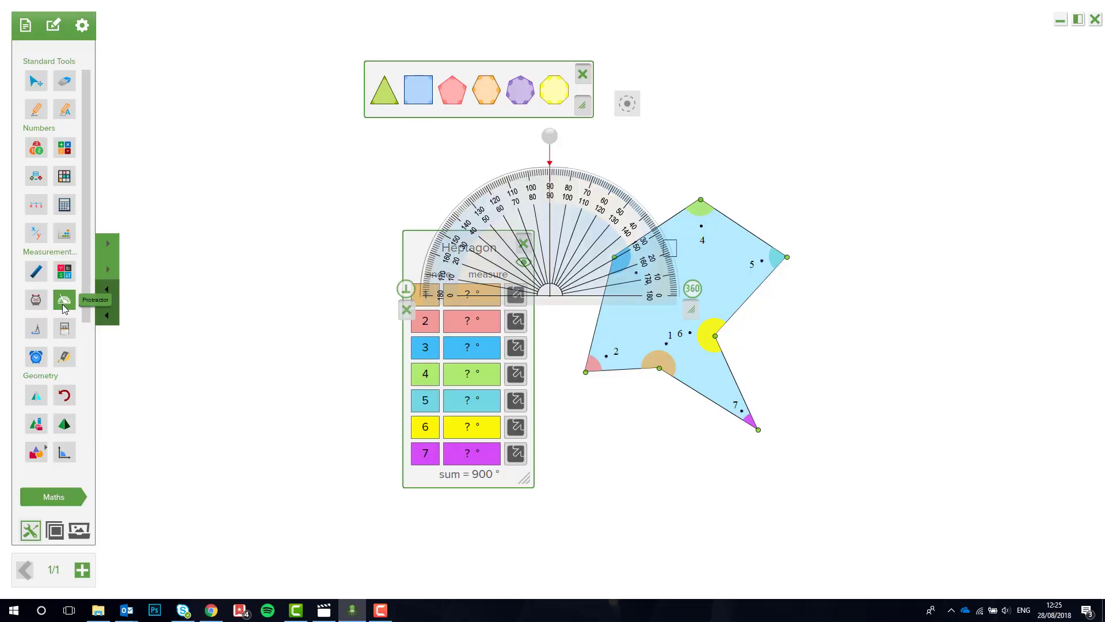
{"action": "left_click_drag", "start_coordinate": [604, 294], "coordinate": [641, 367]}
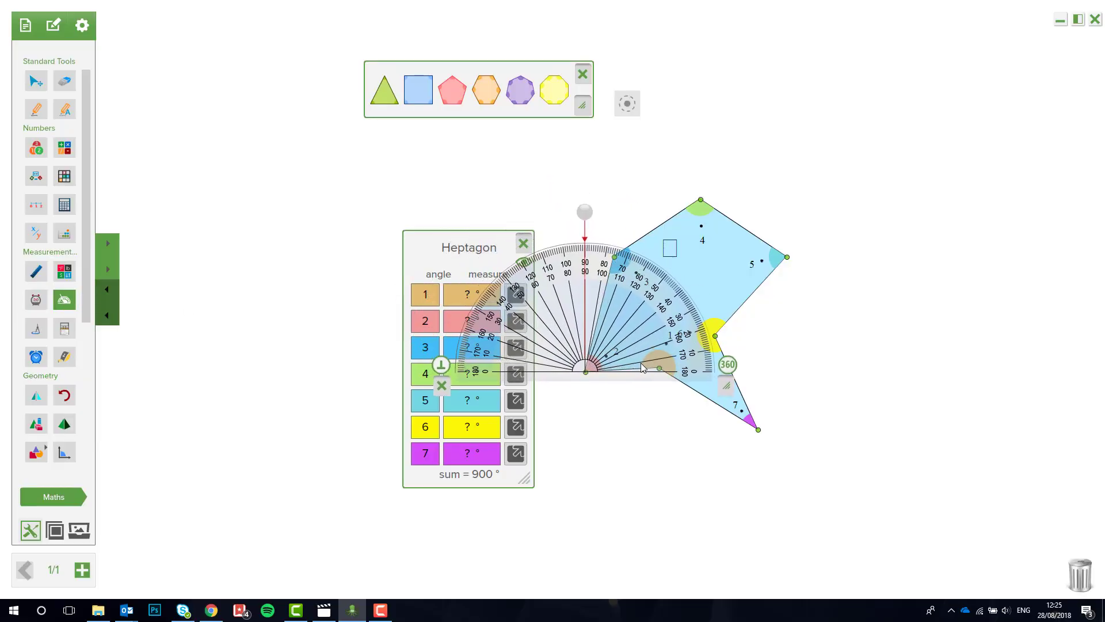
{"action": "left_click_drag", "start_coordinate": [678, 341], "coordinate": [676, 333]}
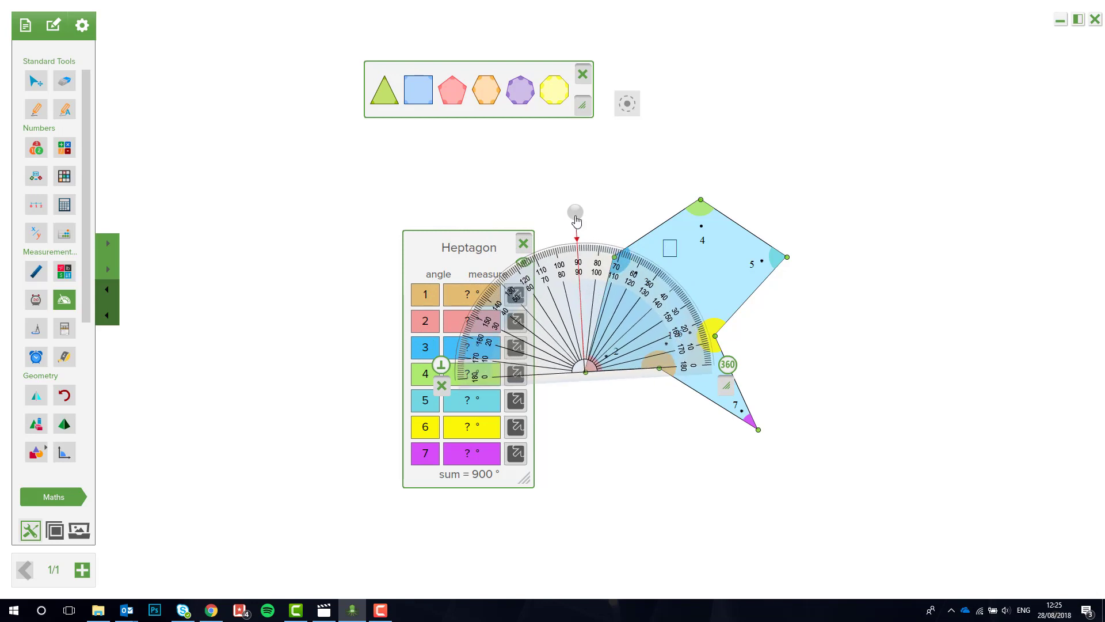
{"action": "left_click_drag", "start_coordinate": [575, 211], "coordinate": [622, 217]}
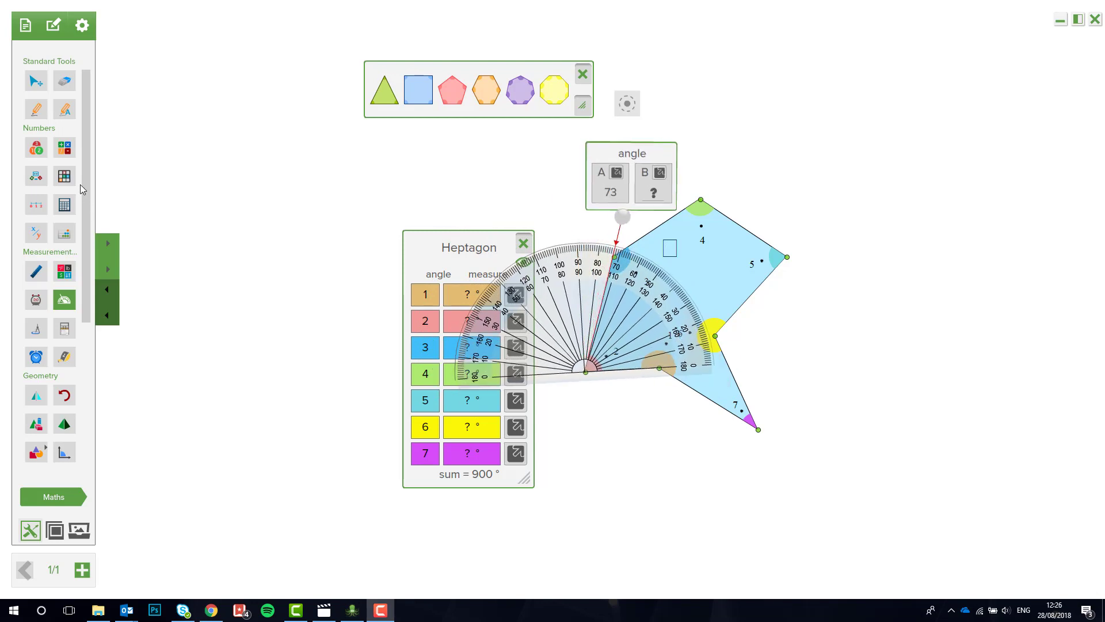
- Show the remaining Maths tools down to the Maths Games group
{"action": "left_click_drag", "start_coordinate": [87, 184], "coordinate": [95, 298]}
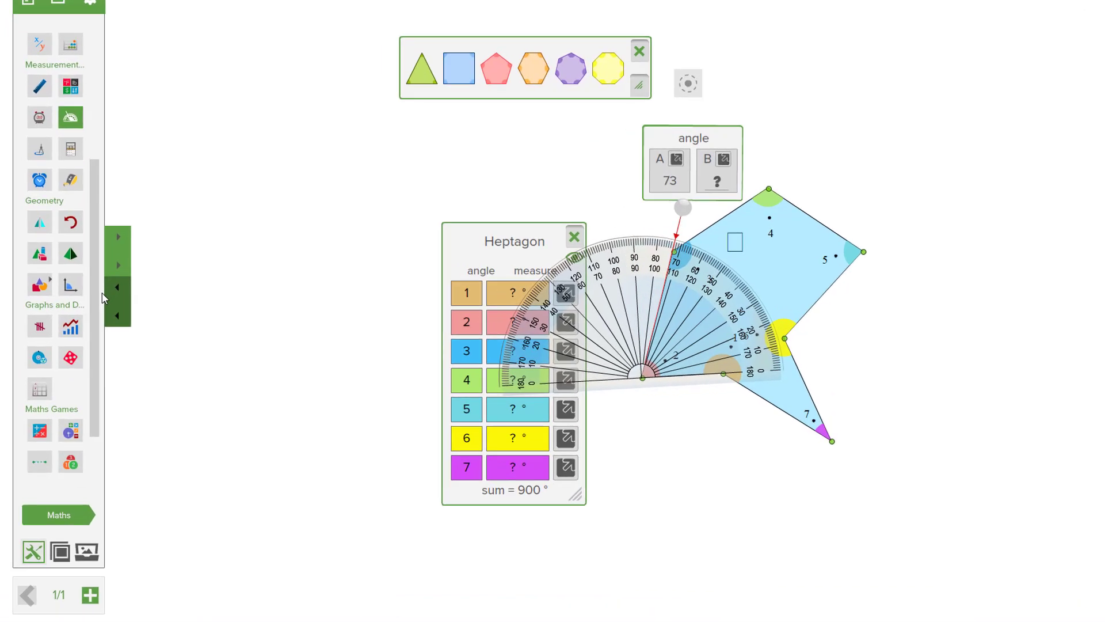